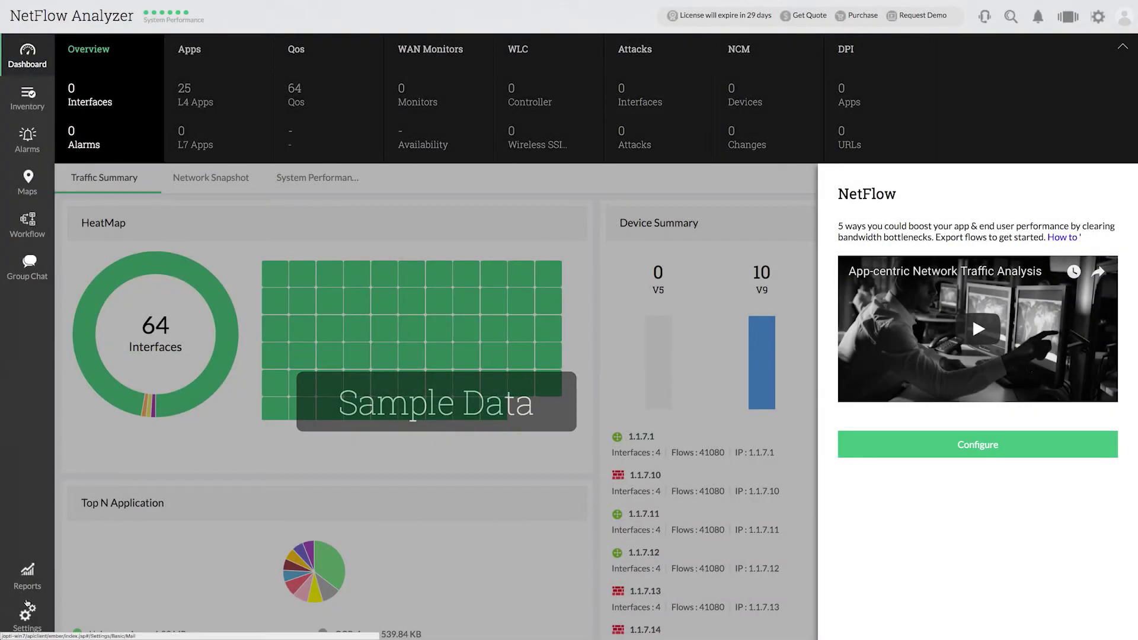
Step: Check the Server Settings page: Server Port 80 and flow Listener Port 9996
click(27, 606)
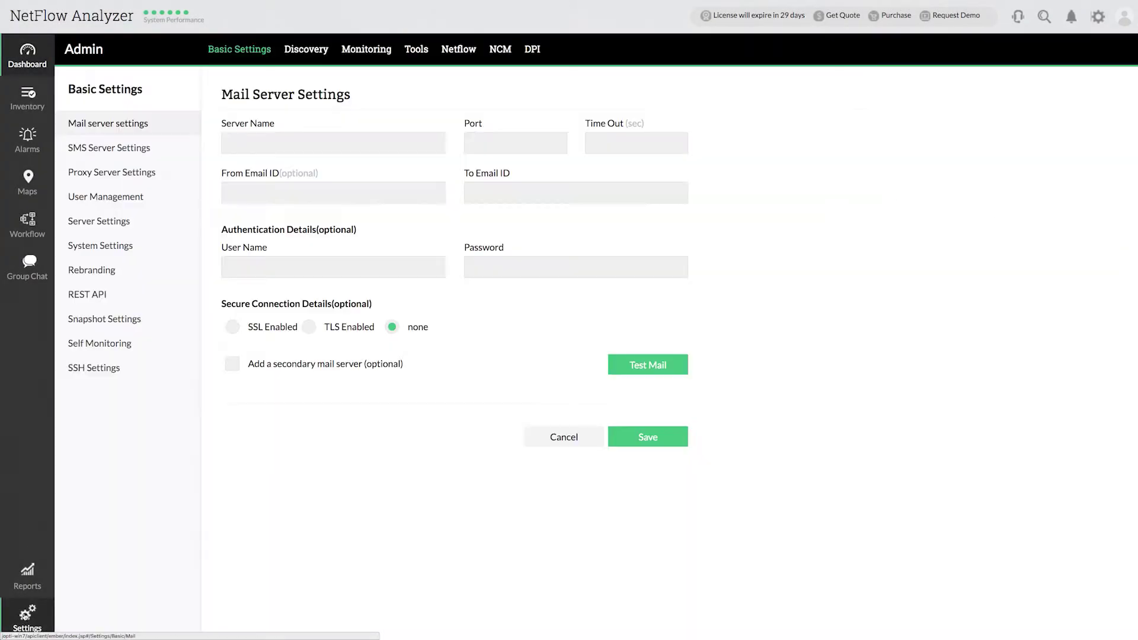
click(114, 226)
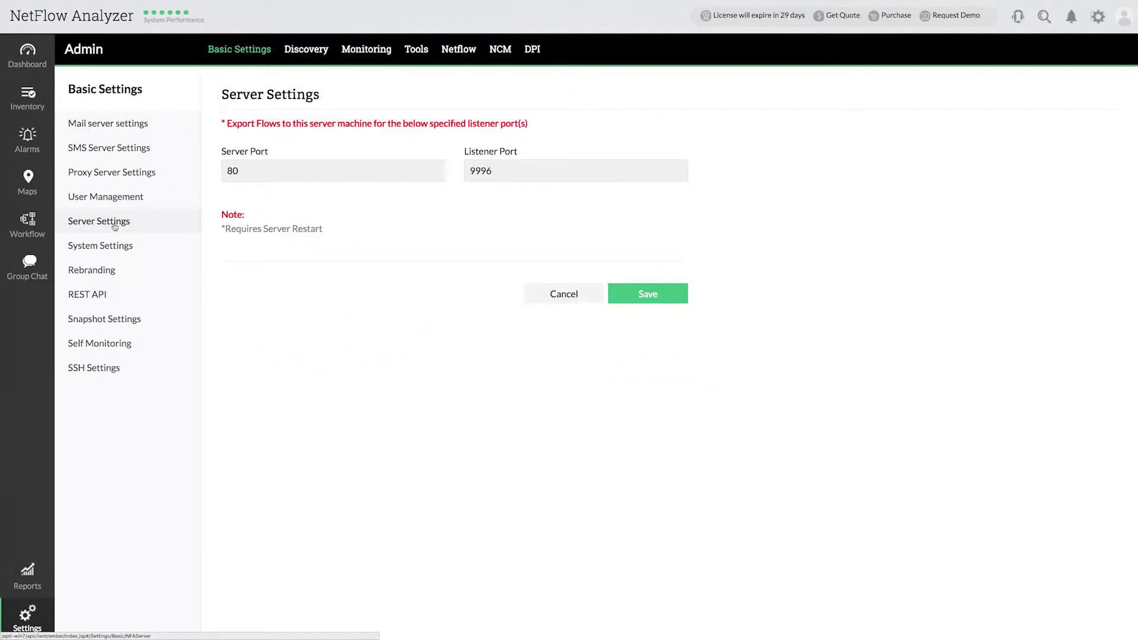
click(515, 171)
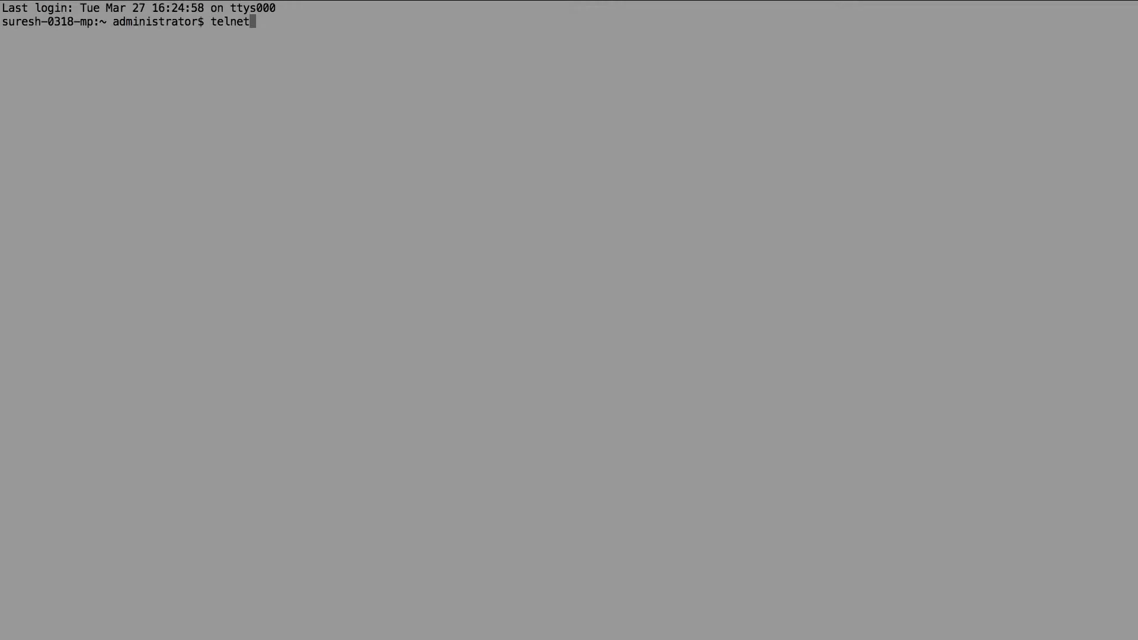
Step: Telnet to router 192.168.49.6 and log in with the router's username and password
text(192.168.49.6)
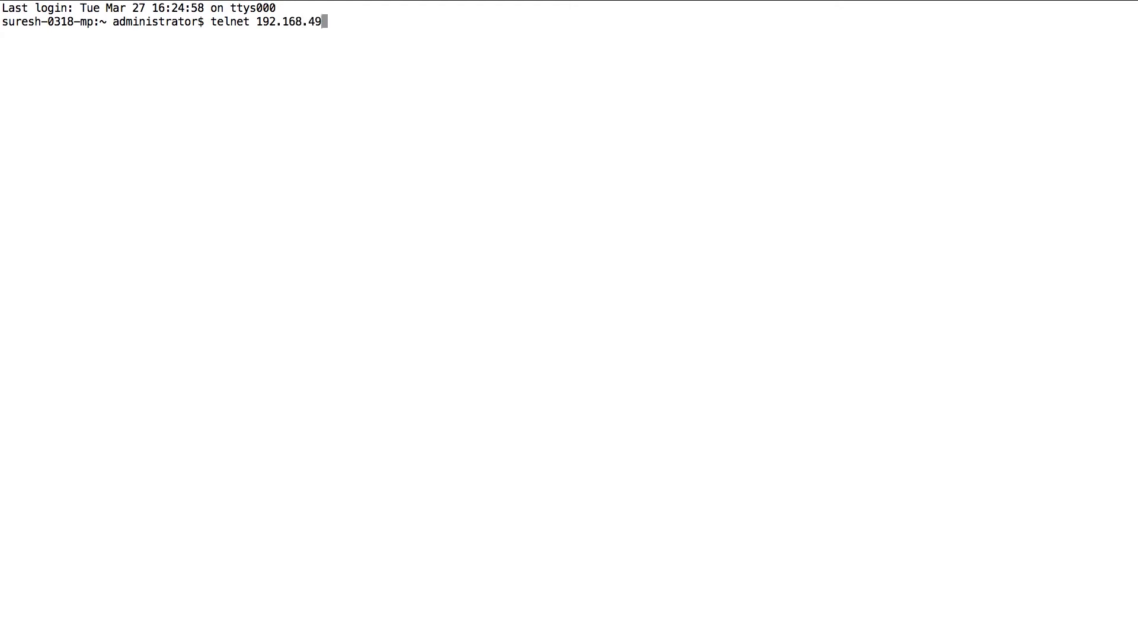
key(Return)
text(nfa)
key(Return)
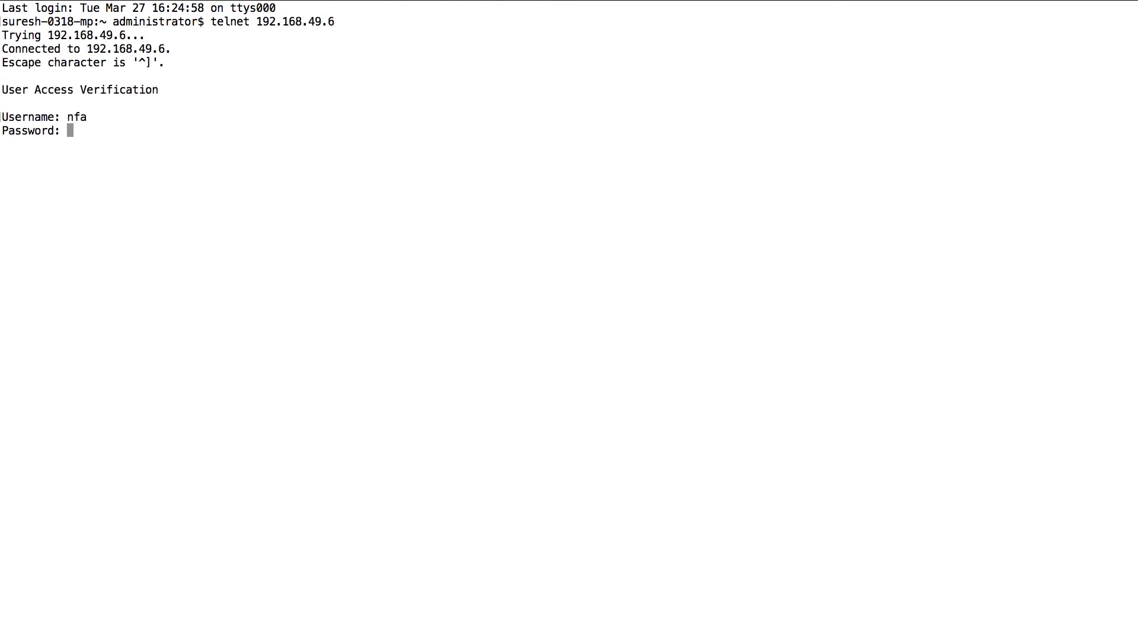
key(Return)
Step: Enter privileged mode with 'en' and confirm 'sh ip flow export' shows export disabled
text(en)
key(Return)
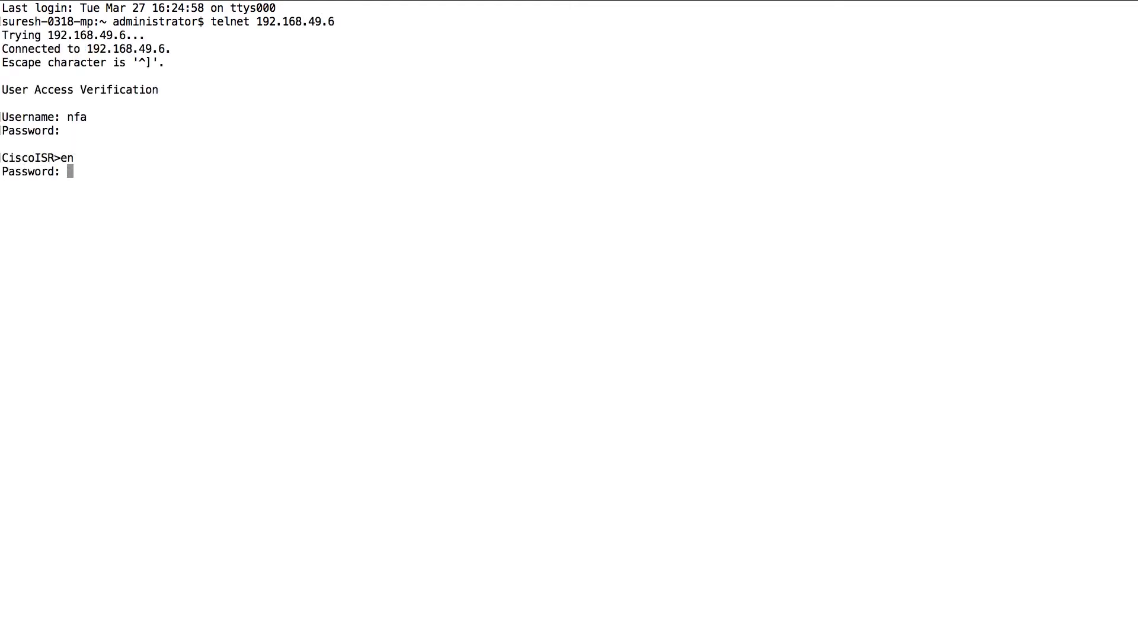
key(Return)
text(sh i)
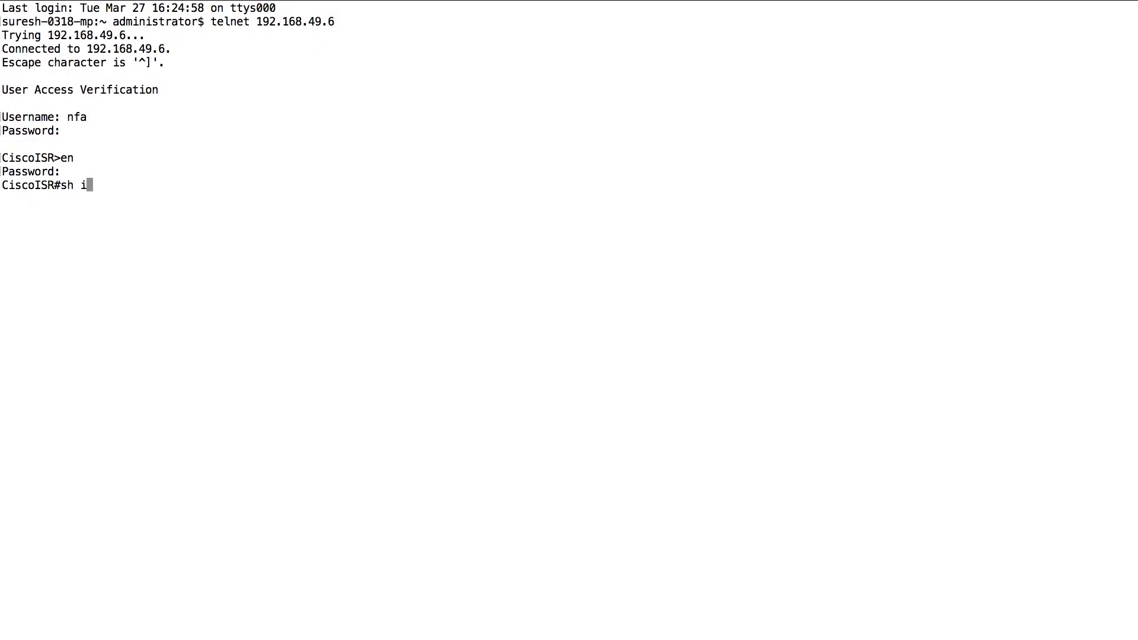
text(p flow export)
key(Return)
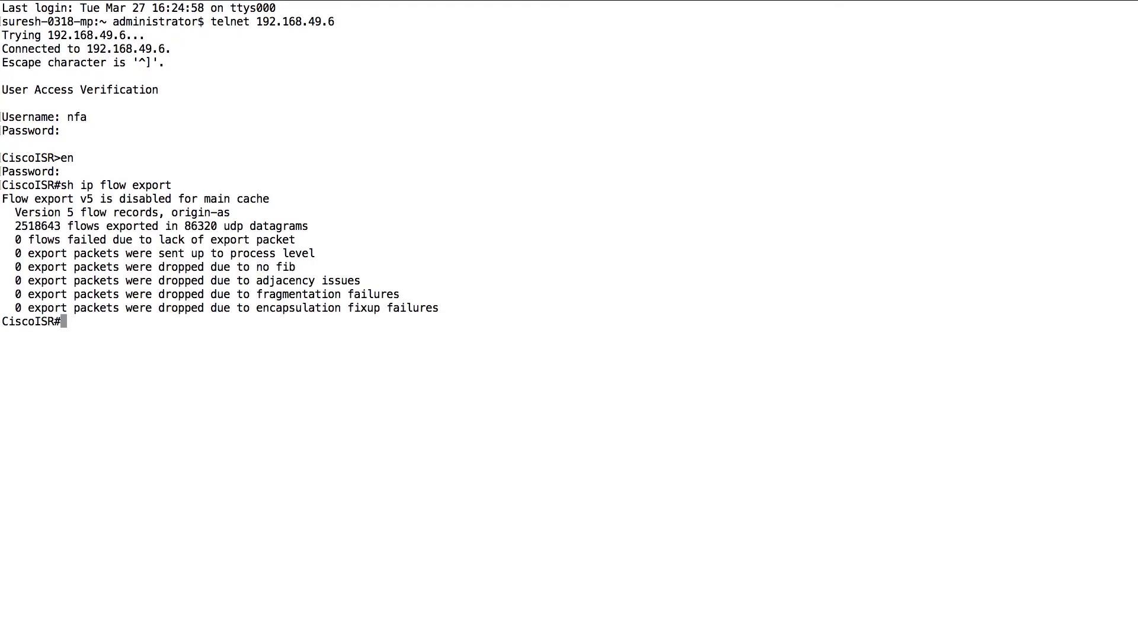
text(config terminal)
Step: In config mode, set 'ip flow-export destination 172.21.144.213 9996'
key(Return)
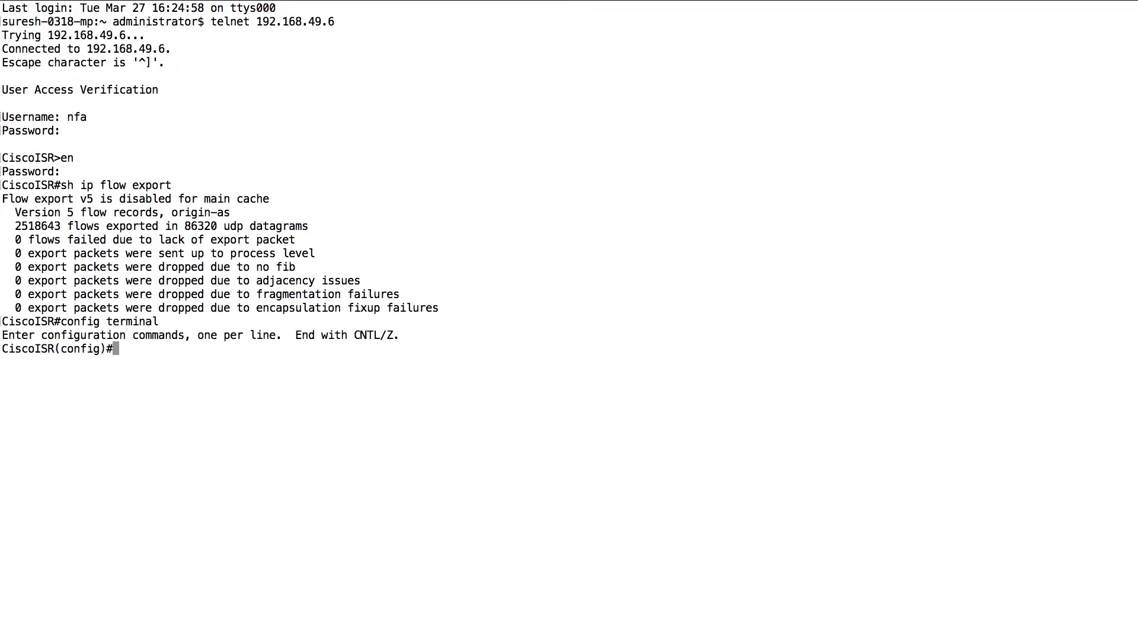
text(ip flow)
key(BackSpace)
text(-ex)
key(Tab)
text(de)
key(Tab)
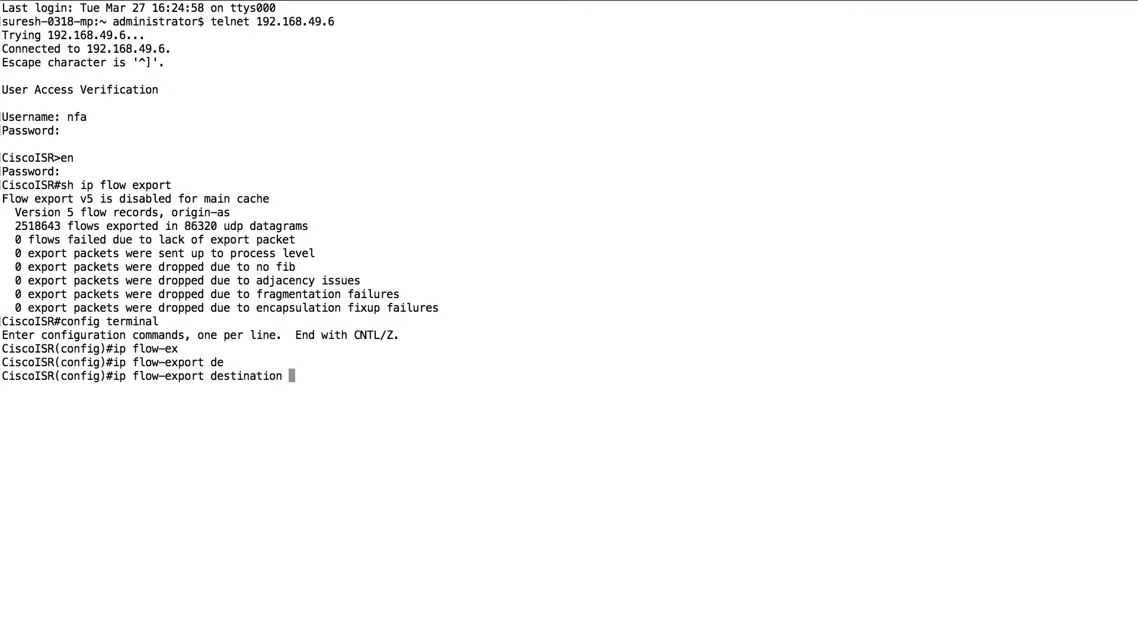
text(172.21.144.213 9996)
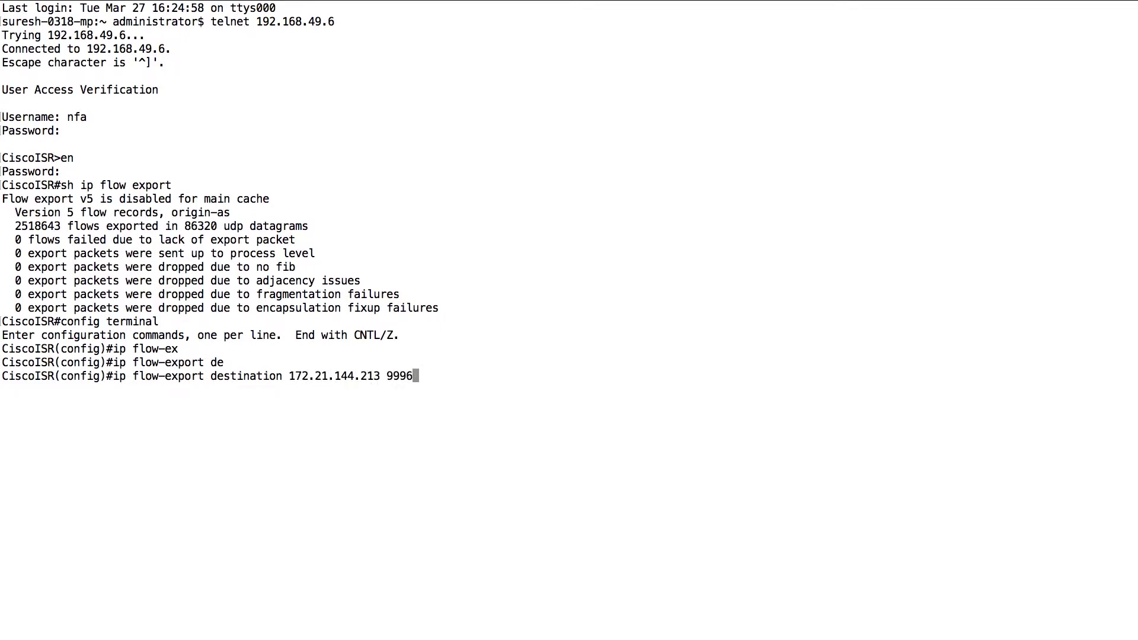
key(Return)
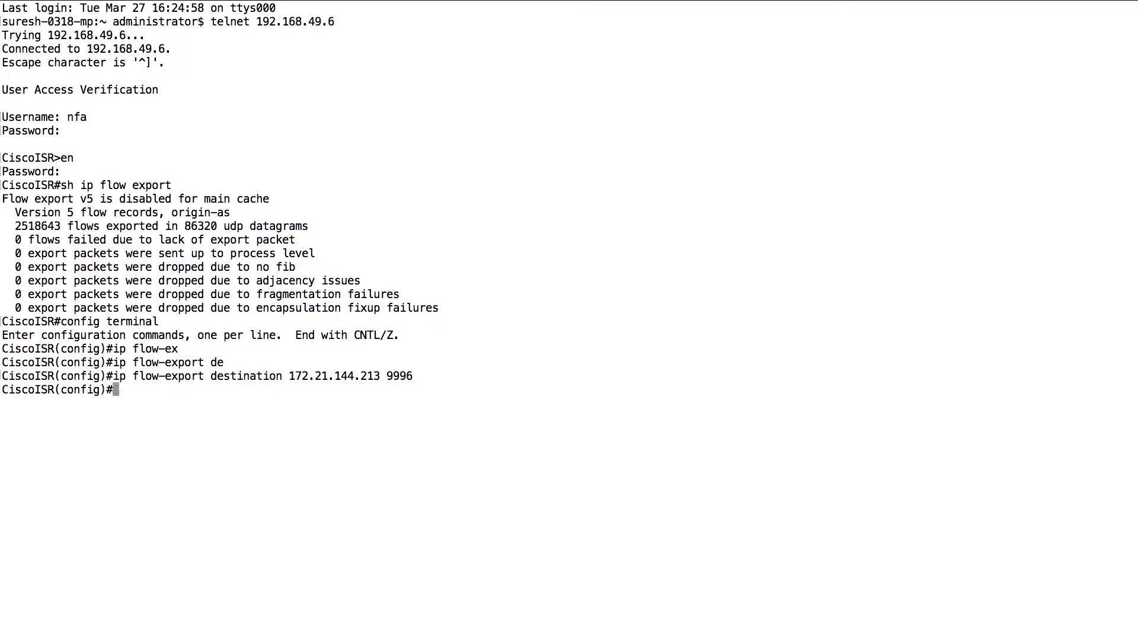
Step: Exit config mode, verify flow export is enabled, and save the configuration with 'wr'
text(exit)
key(Return)
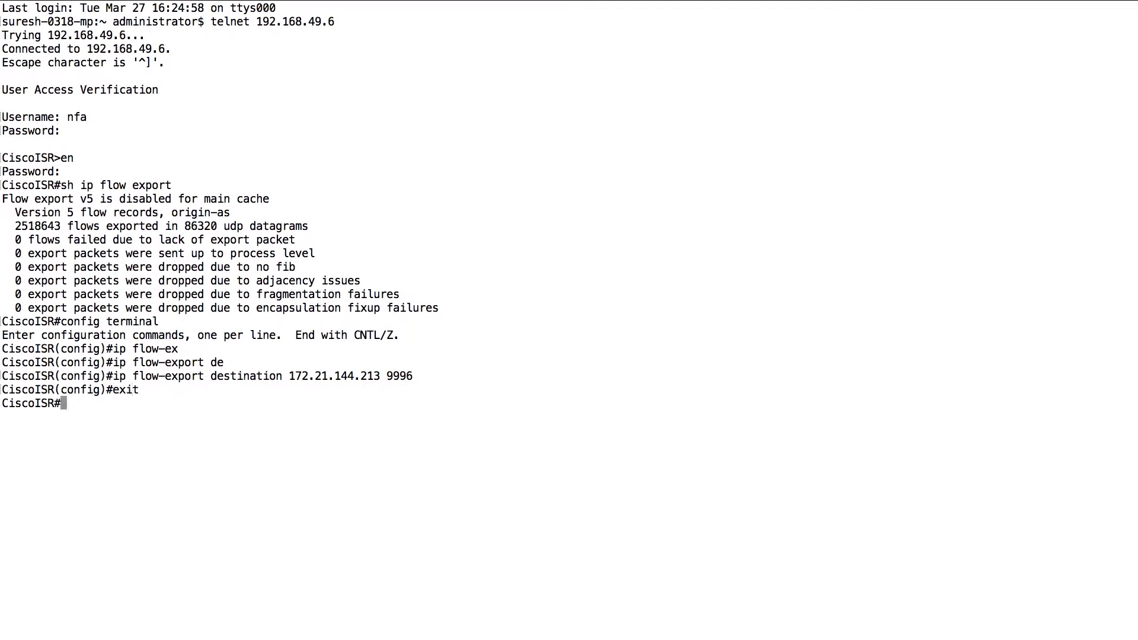
text(sh ip flow export)
key(Return)
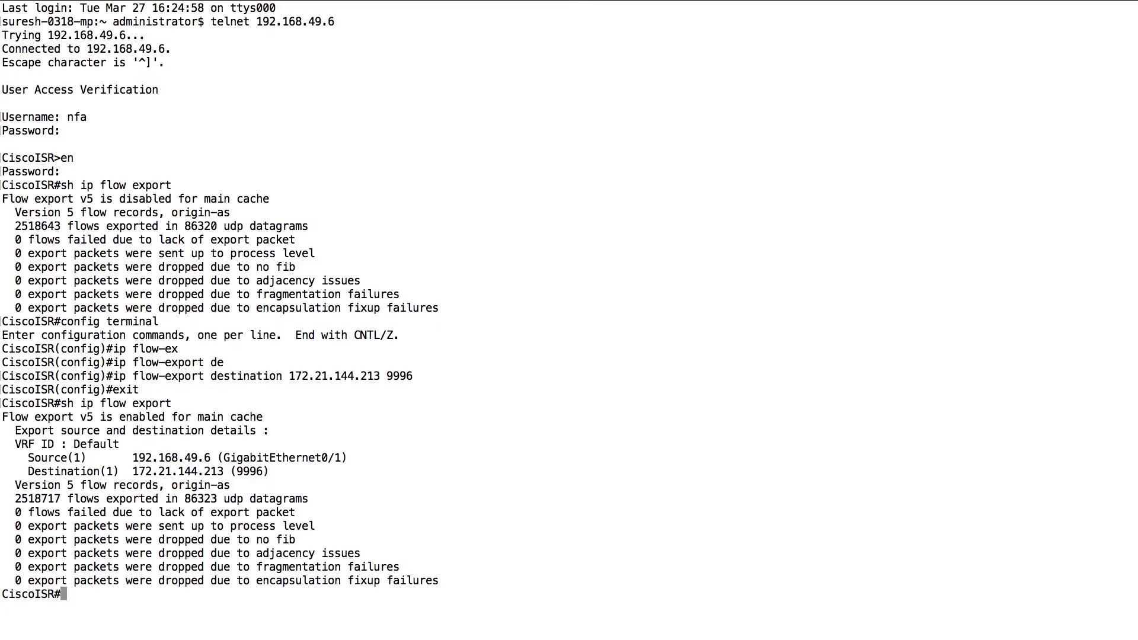
text(wr)
key(Return)
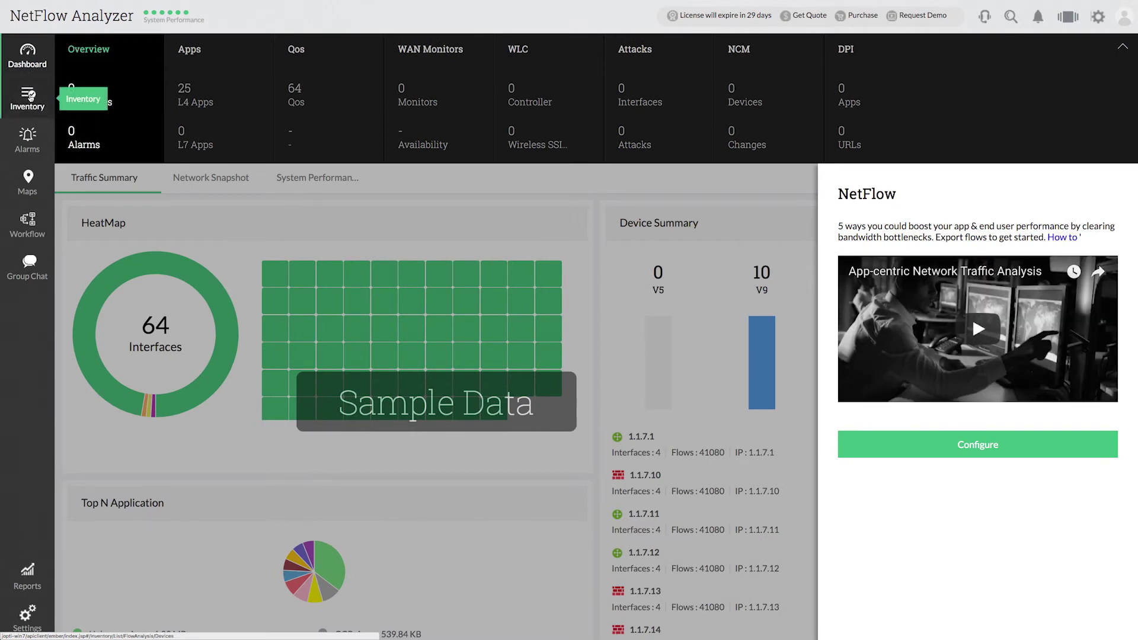
Step: Start adding a device in Config Management inventory with IP address 192.168.49.6
click(30, 94)
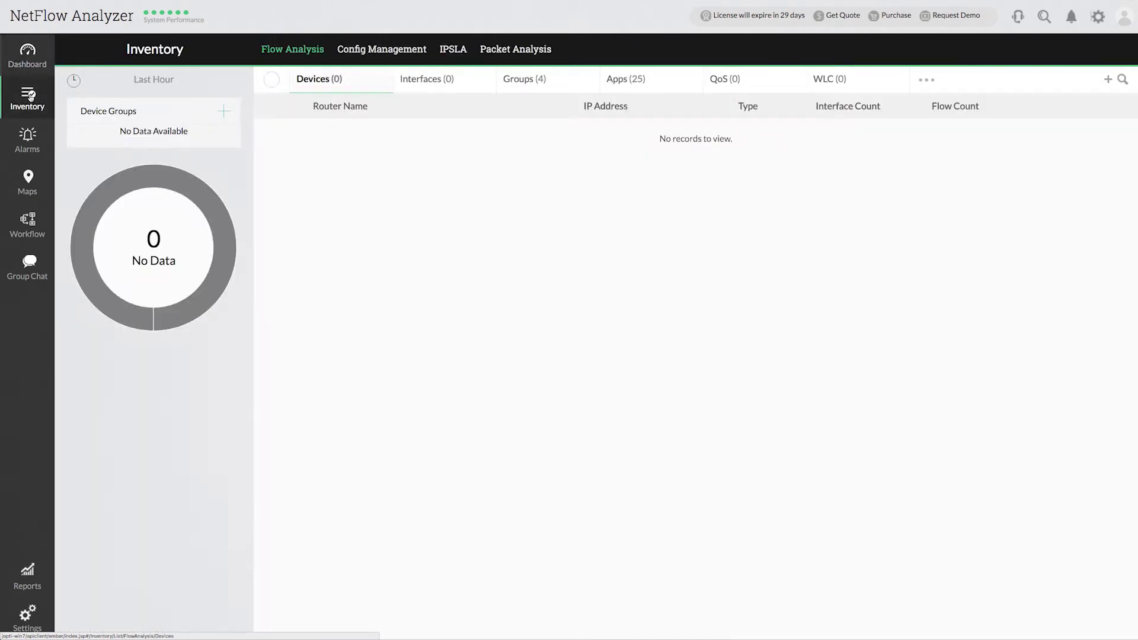
click(395, 54)
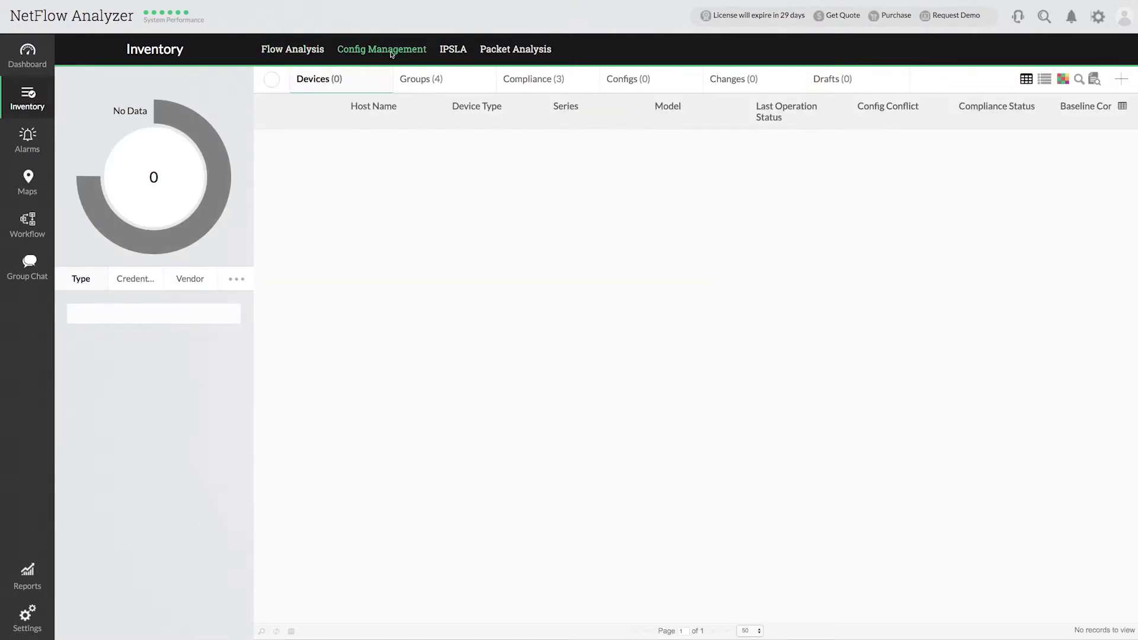
click(1125, 89)
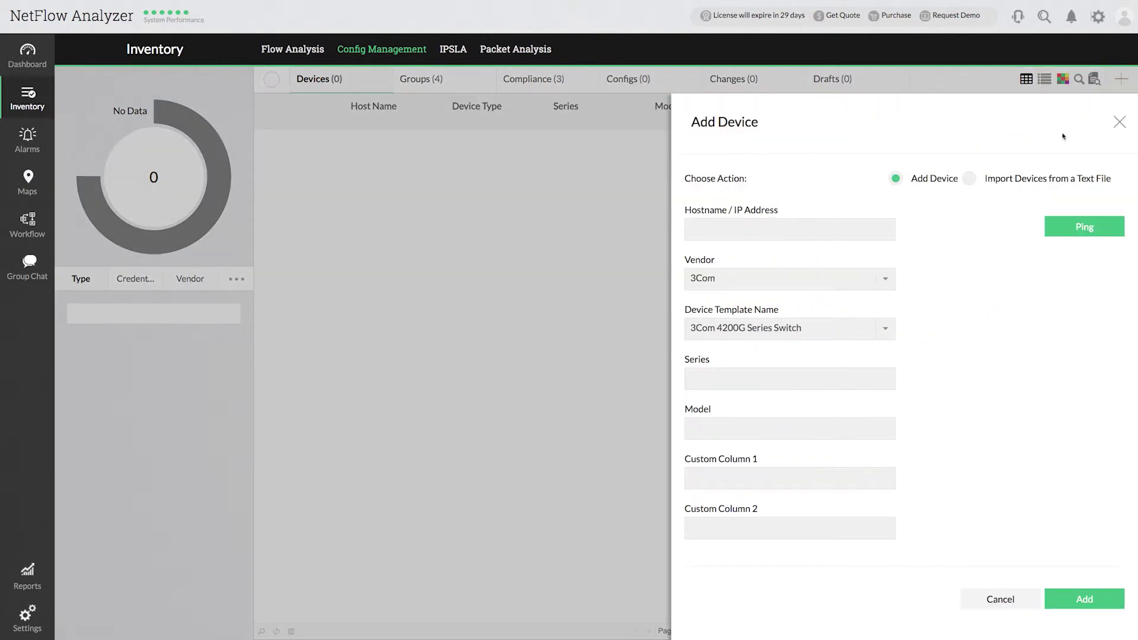
click(858, 235)
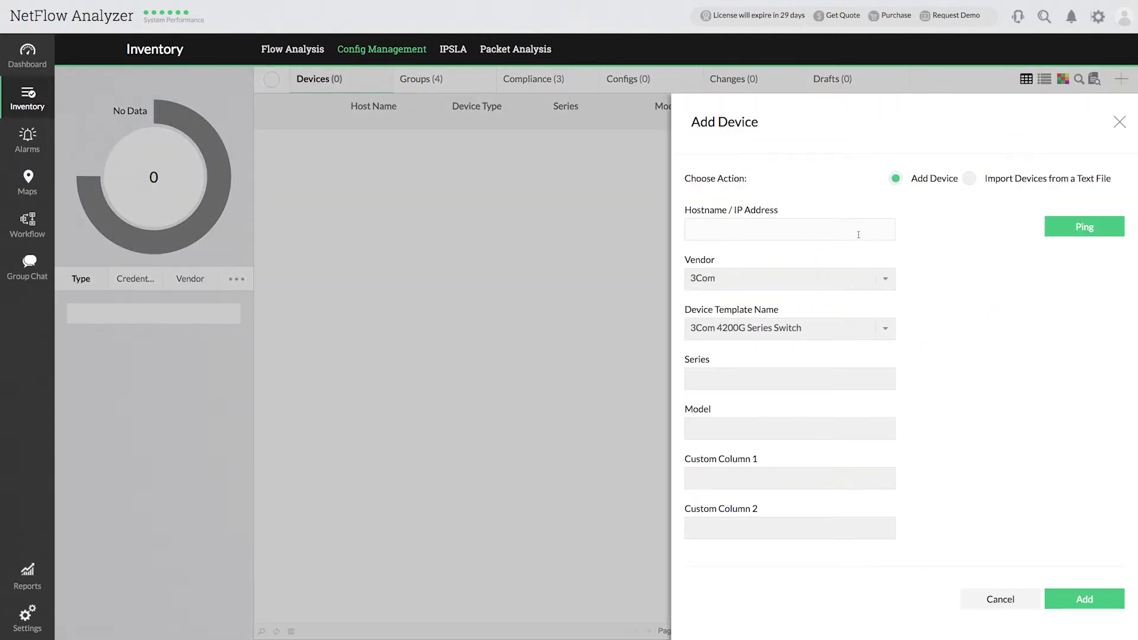
text(192.168.49.6)
Step: Choose vendor Cisco and template Cisco IOS Router, and add the device
click(872, 282)
text(cisco)
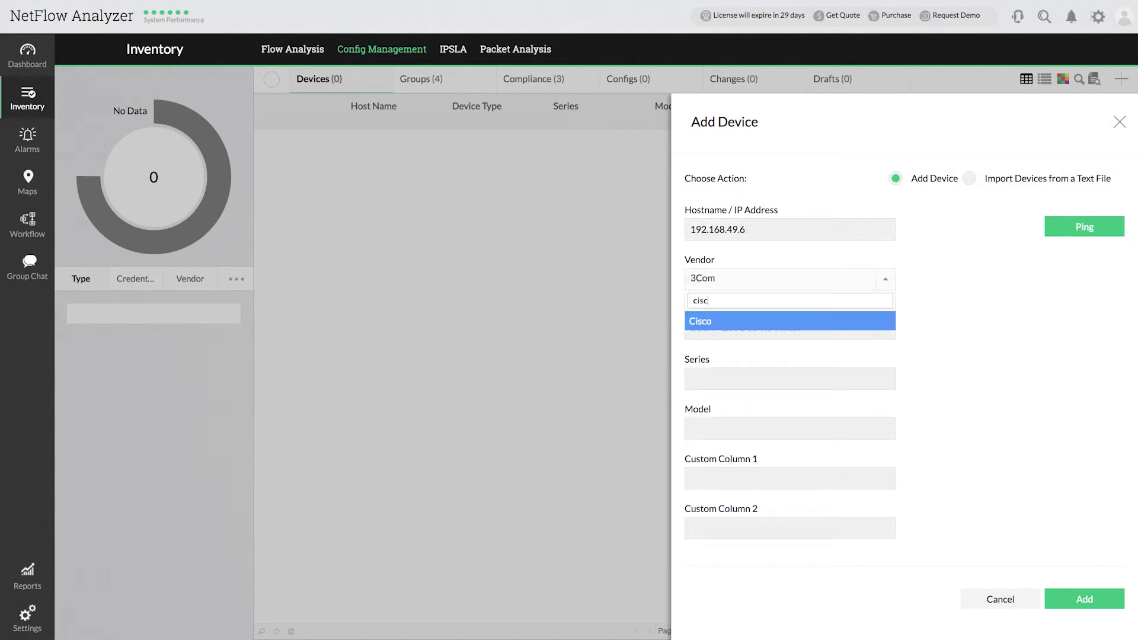
click(832, 320)
click(863, 330)
text(cisco io)
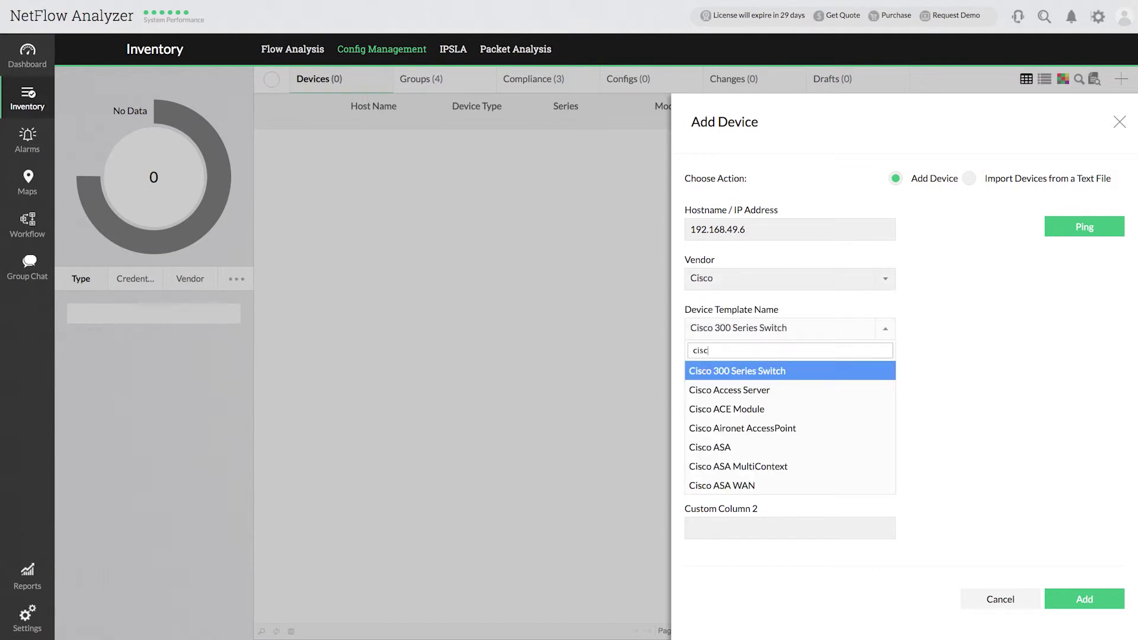
click(792, 372)
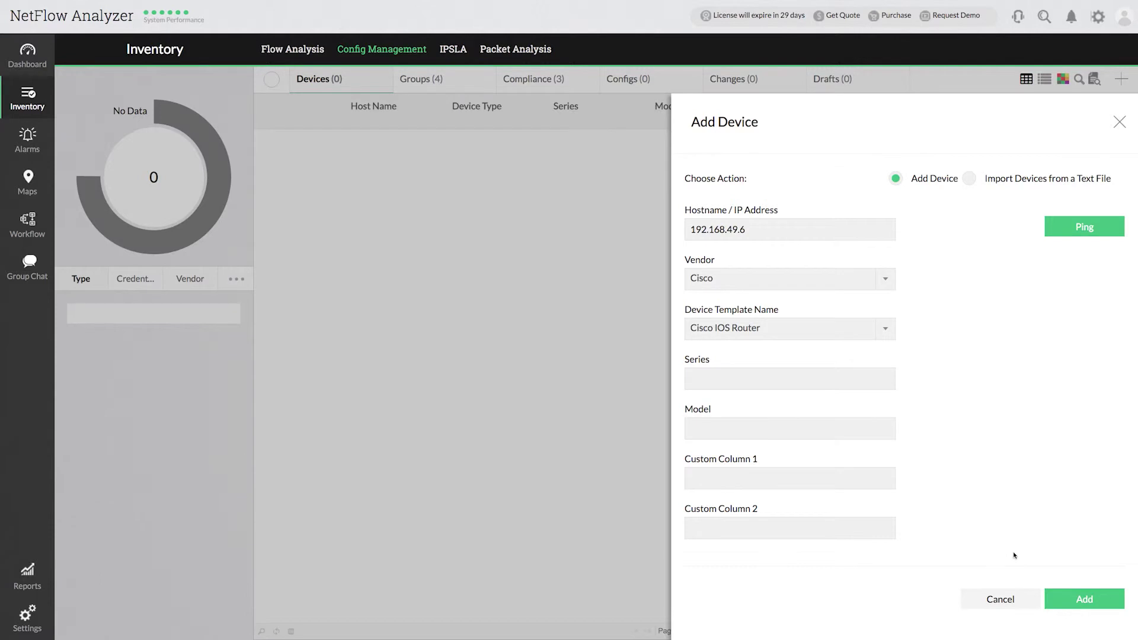
click(1076, 600)
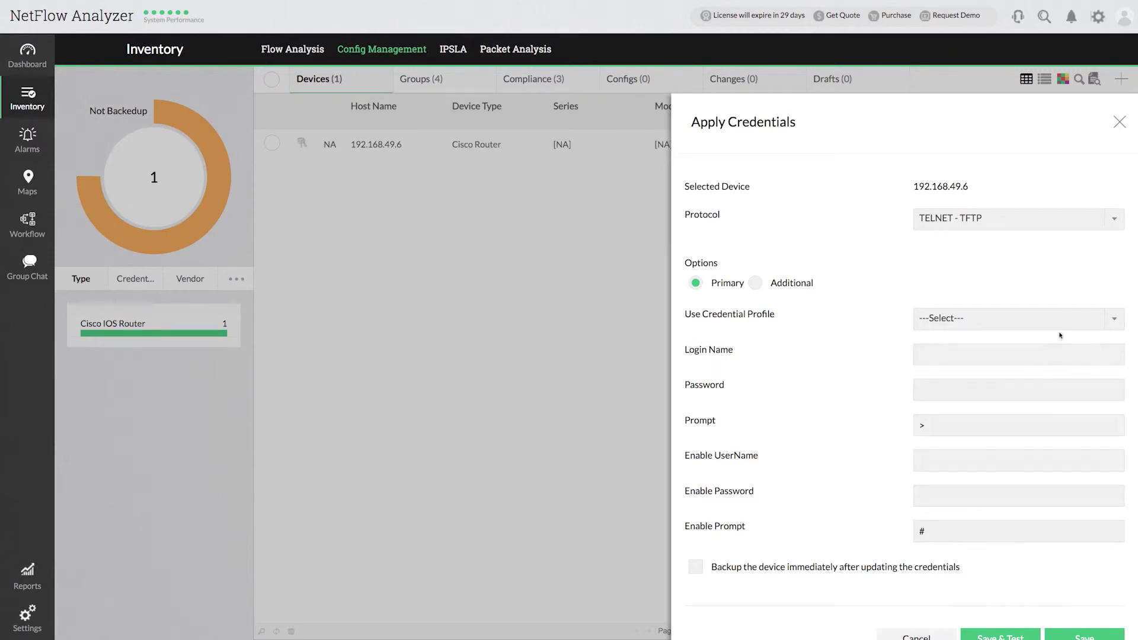
Step: Fill in TELNET credentials for the router: login name, login password and enable password
click(1112, 223)
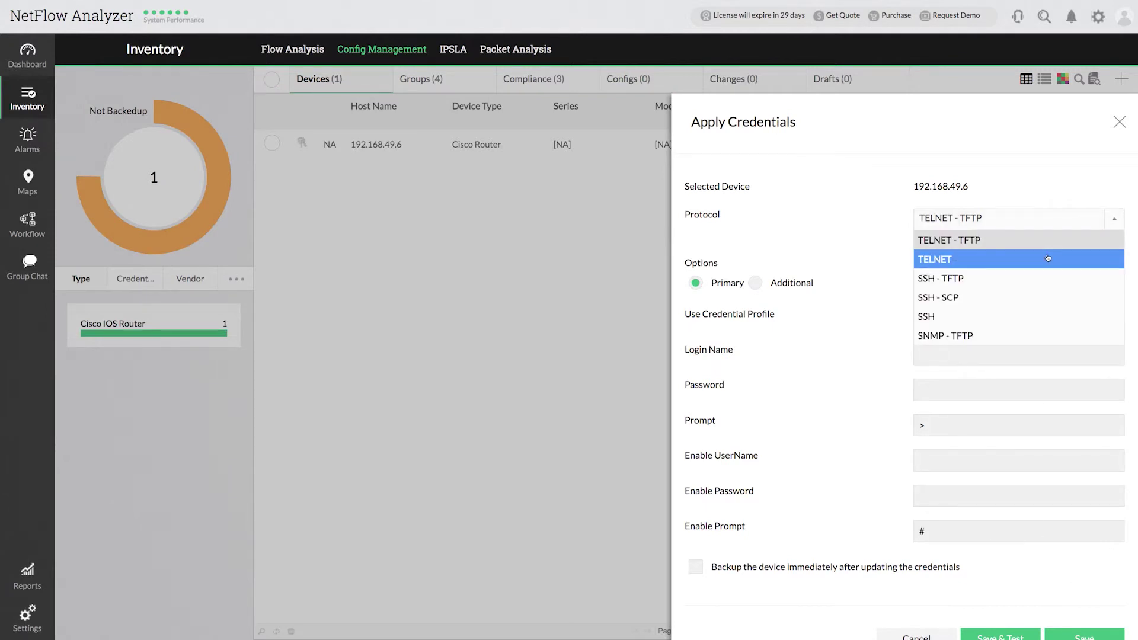
click(1047, 258)
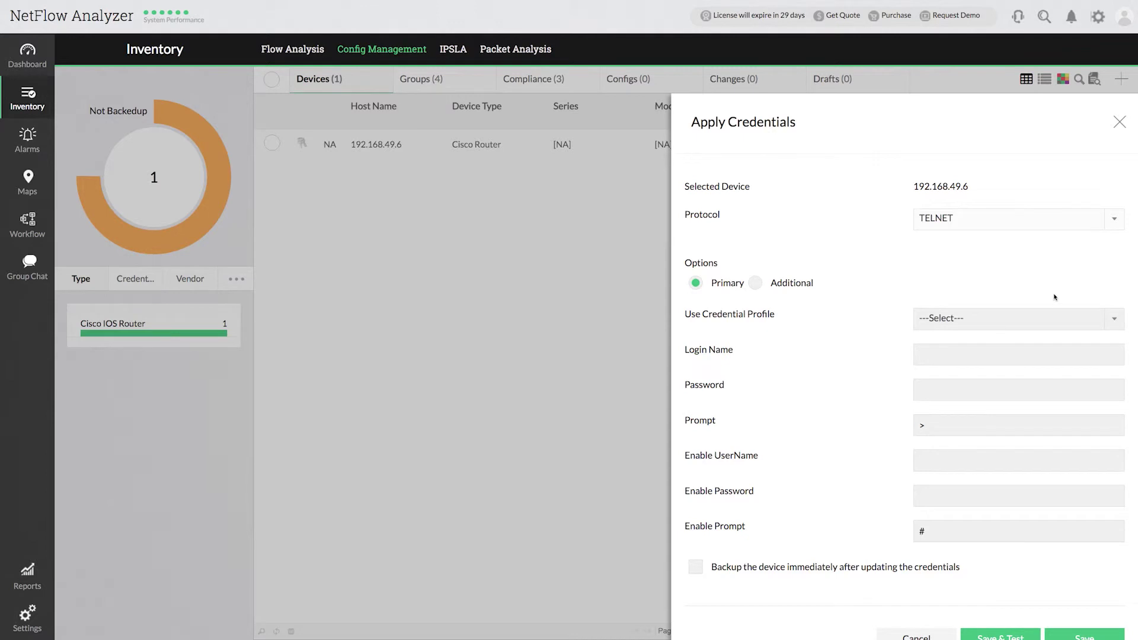
click(1043, 351)
text(nfa)
click(1026, 388)
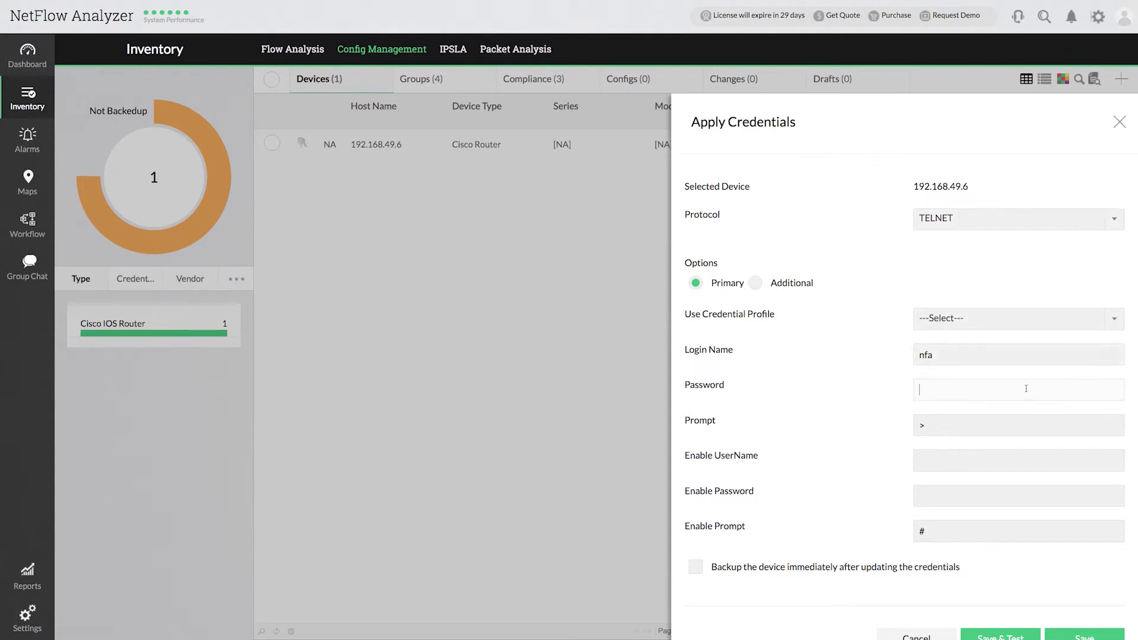
text(test)
click(1013, 428)
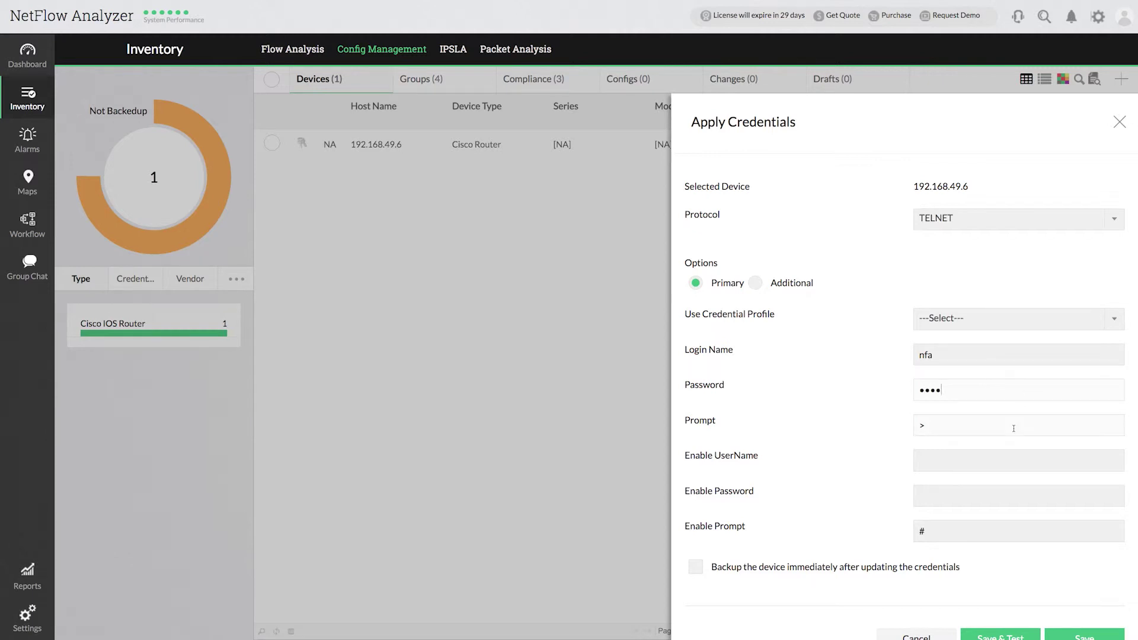
click(1006, 456)
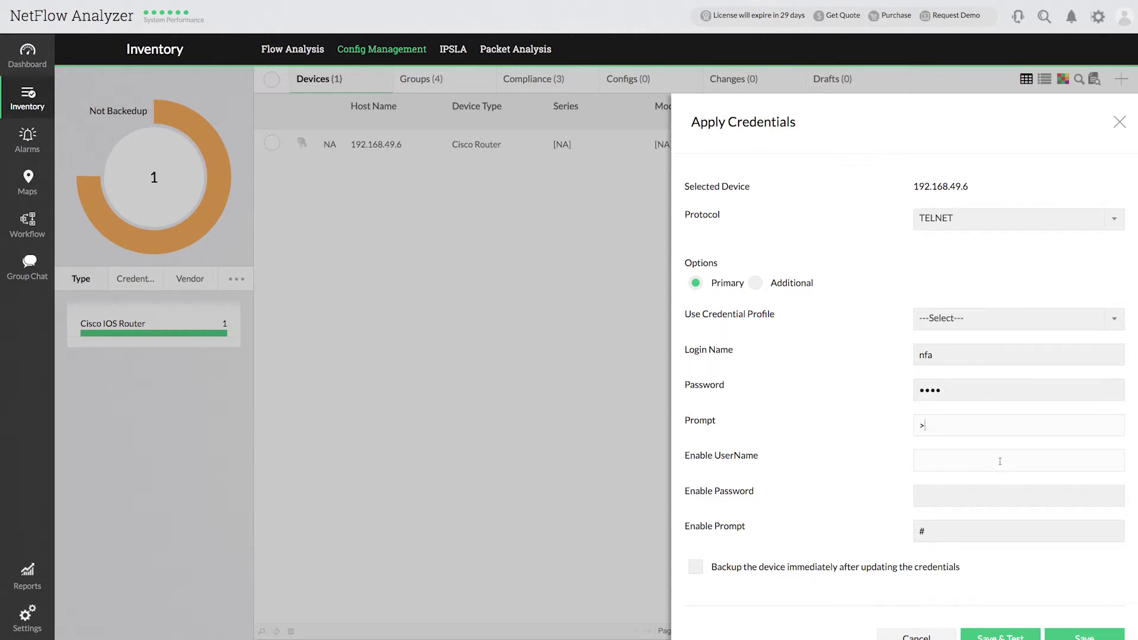
click(981, 492)
text(test)
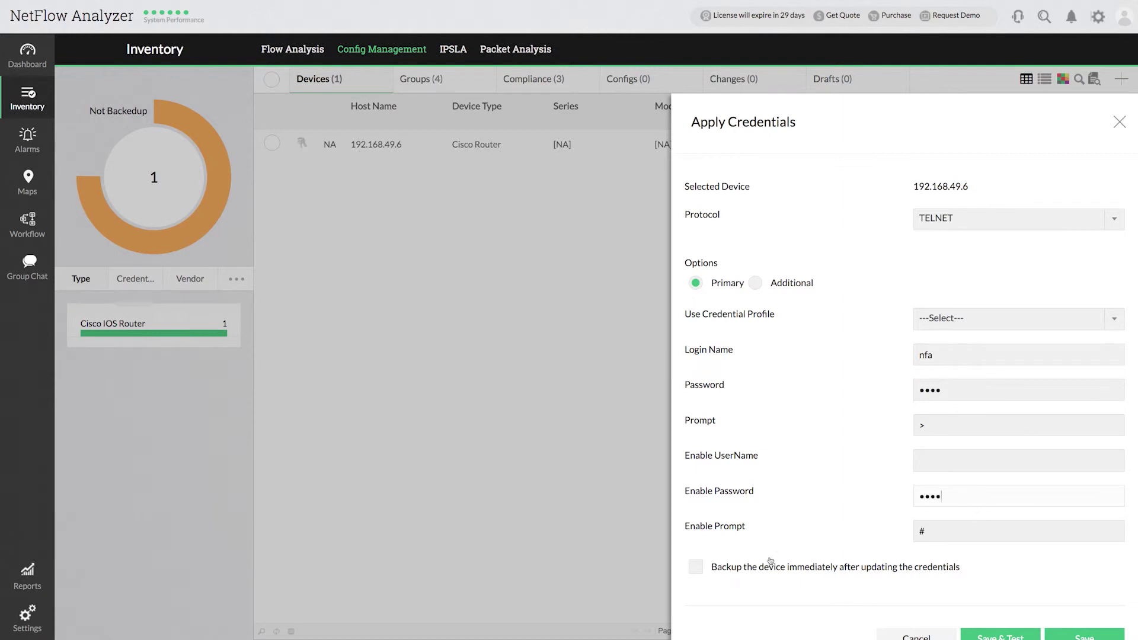
Step: Enable backup after saving, then save and test the credentials and close the results
click(696, 569)
scroll(1045, 614, down, 1)
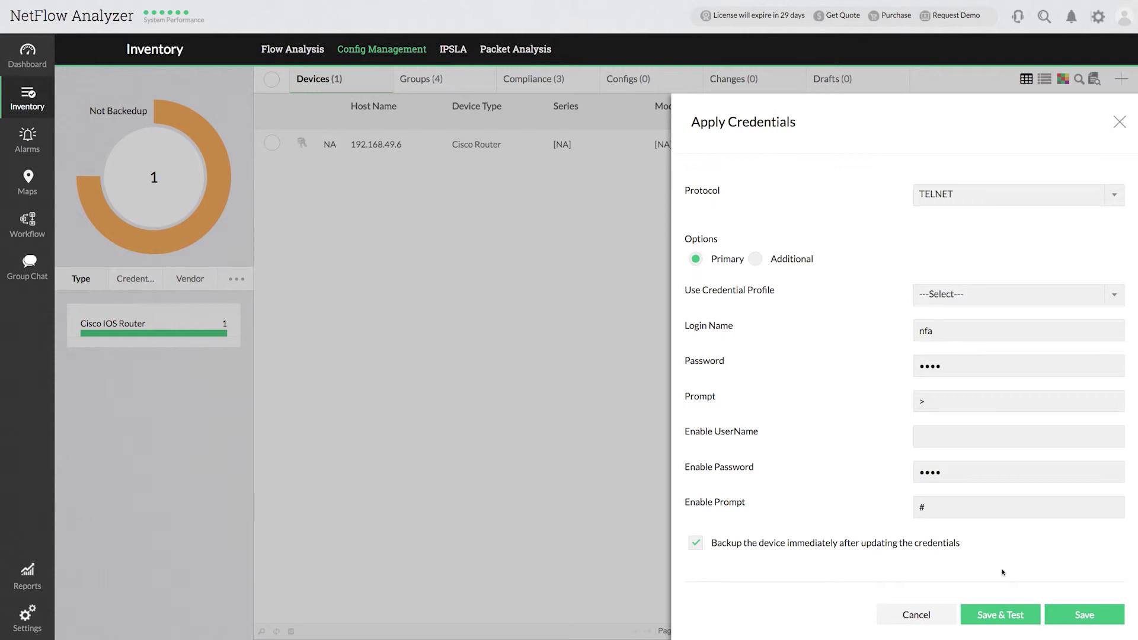
click(1010, 615)
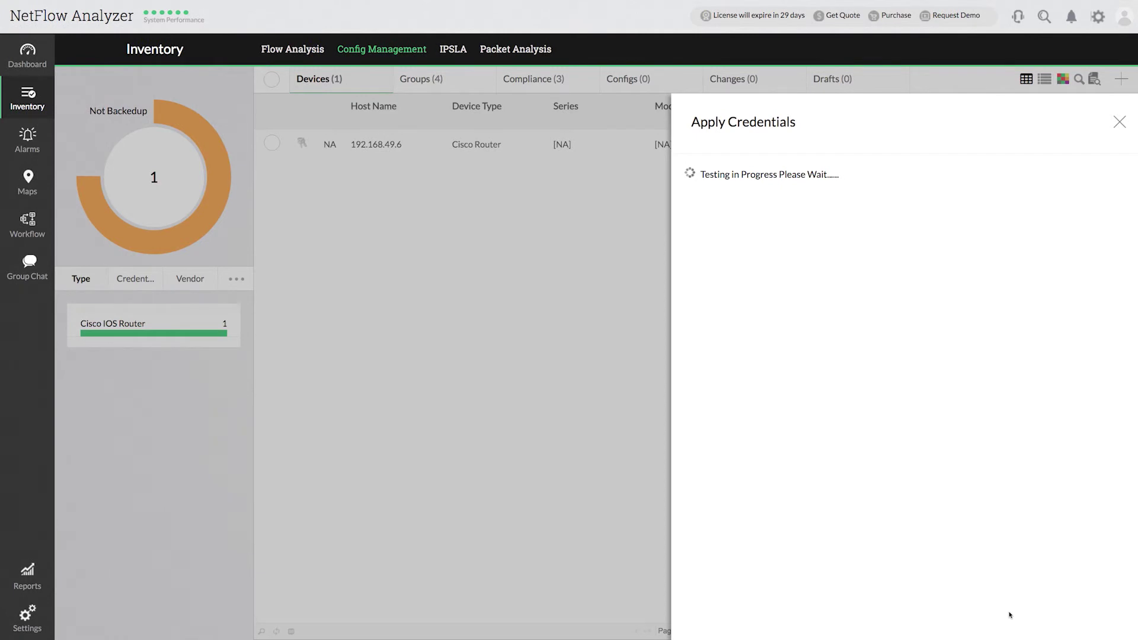
scroll(1035, 549, down, 3)
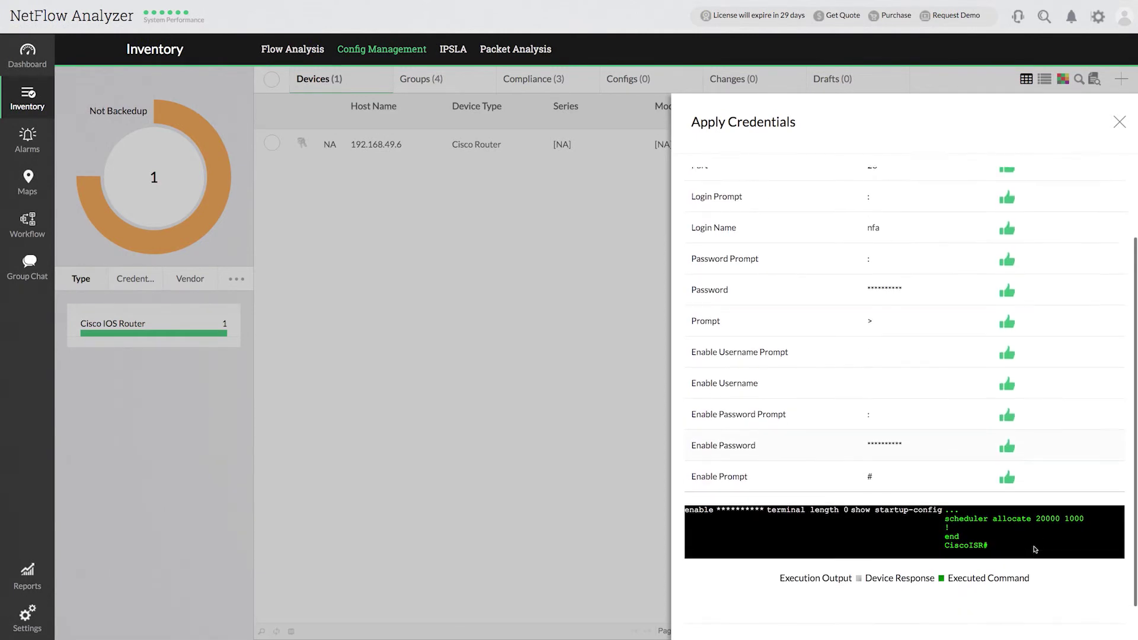
click(1084, 615)
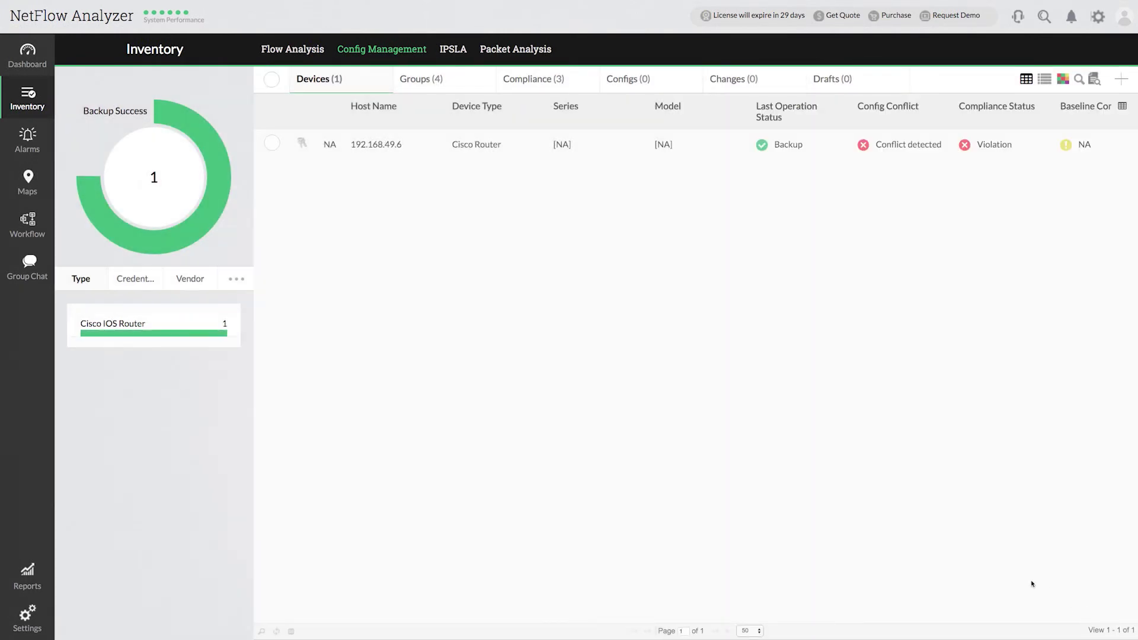
Step: From router 192.168.49.6's page, start Export Flow for GigabitEthernet0/0, 0/1 and 0/2
click(385, 150)
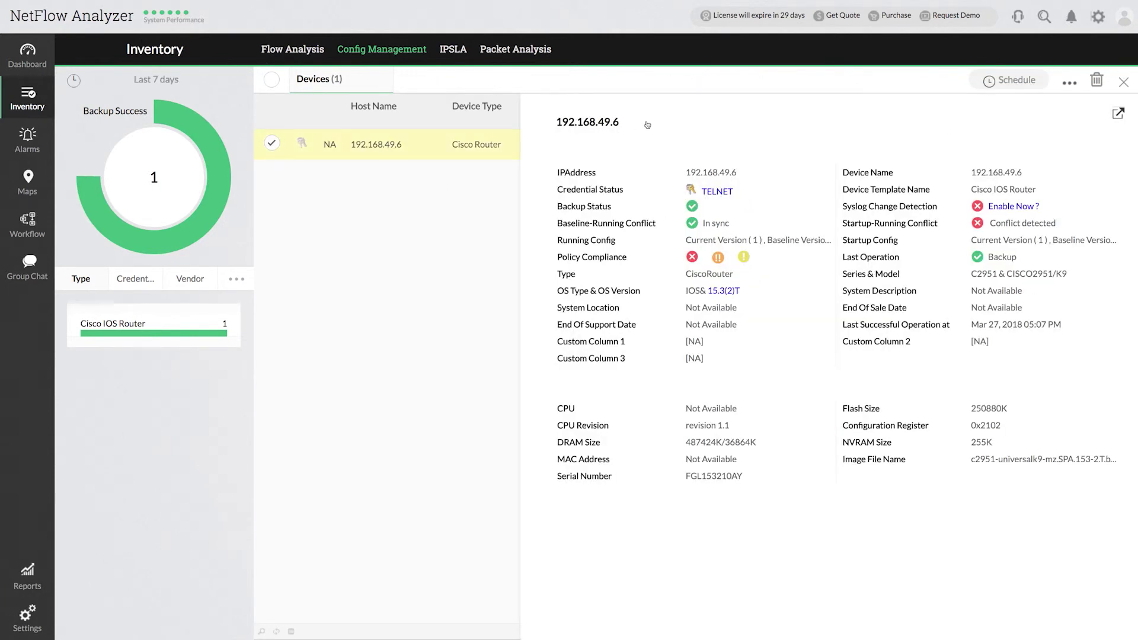
click(647, 125)
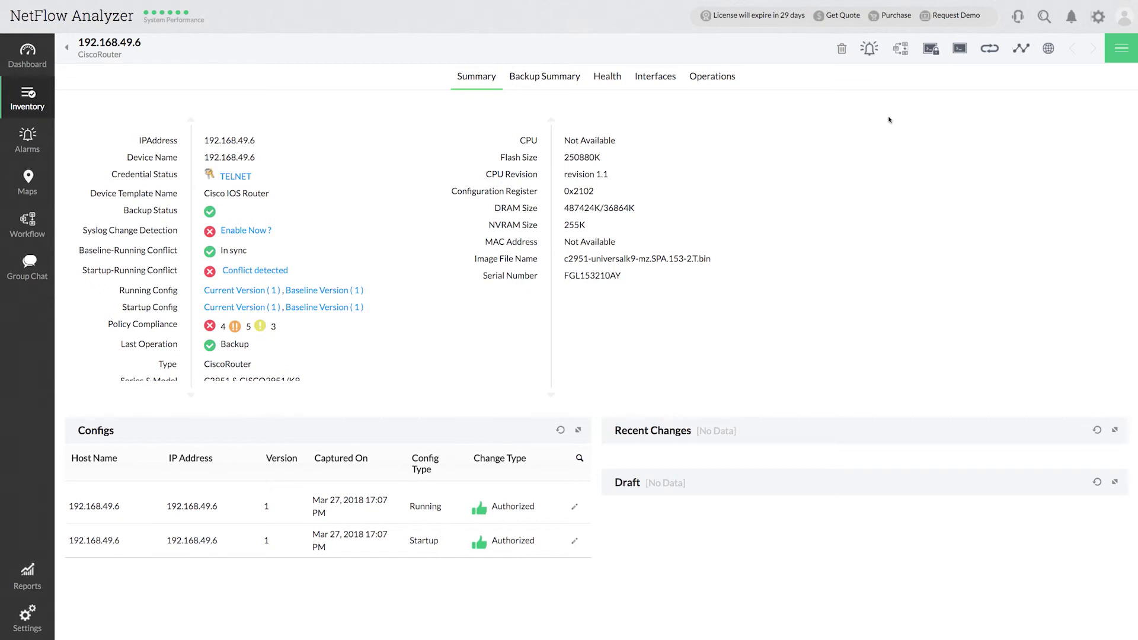
click(1130, 53)
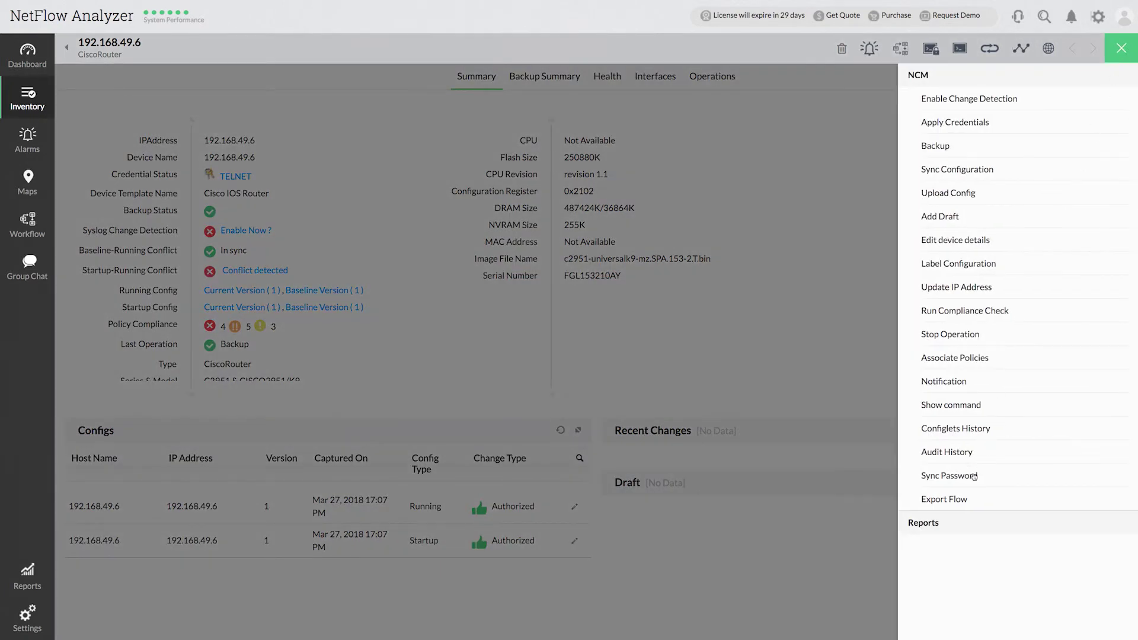
click(967, 502)
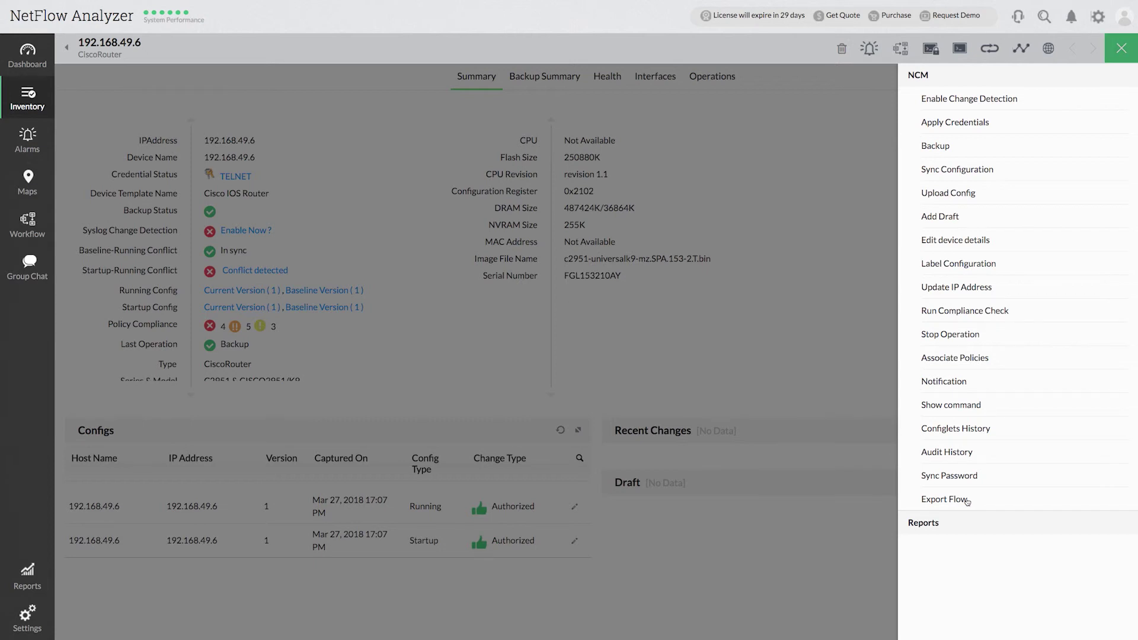
click(694, 319)
click(694, 352)
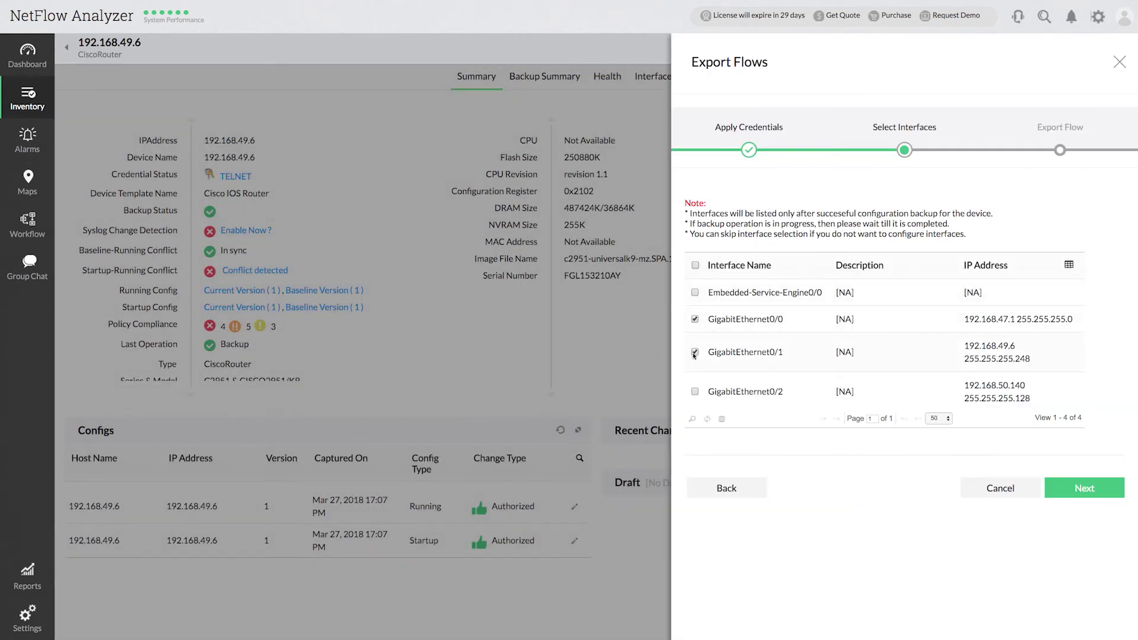
click(695, 392)
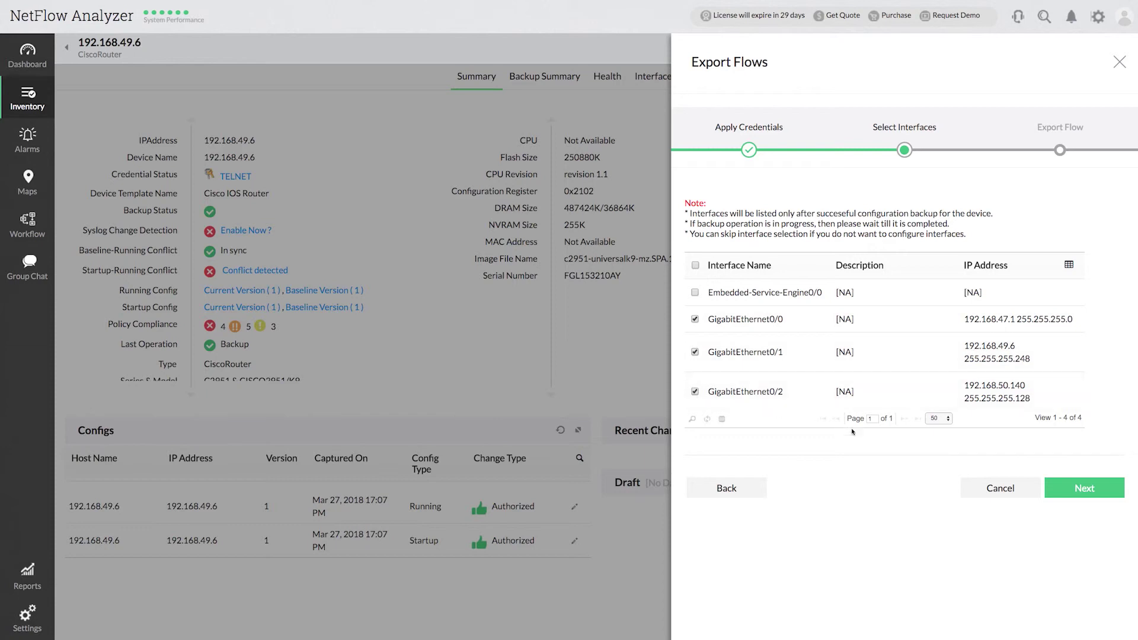
Step: Review the generated commands for collector 172.21.144.213 and apply them to the router
click(1105, 495)
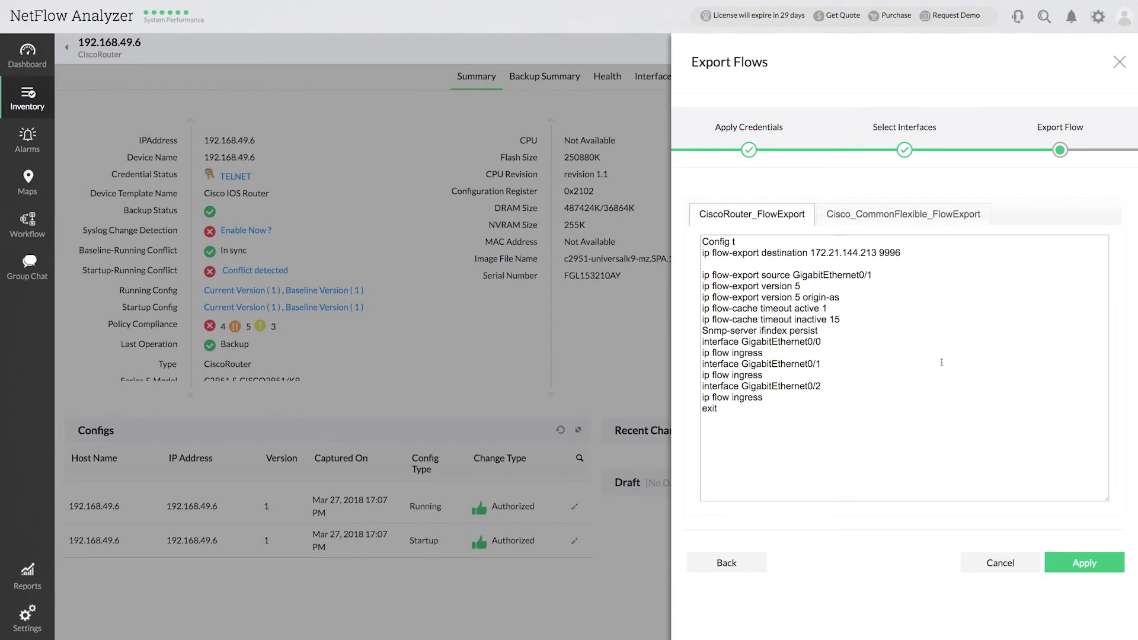
drag(811, 252, 878, 253)
click(913, 295)
click(1104, 563)
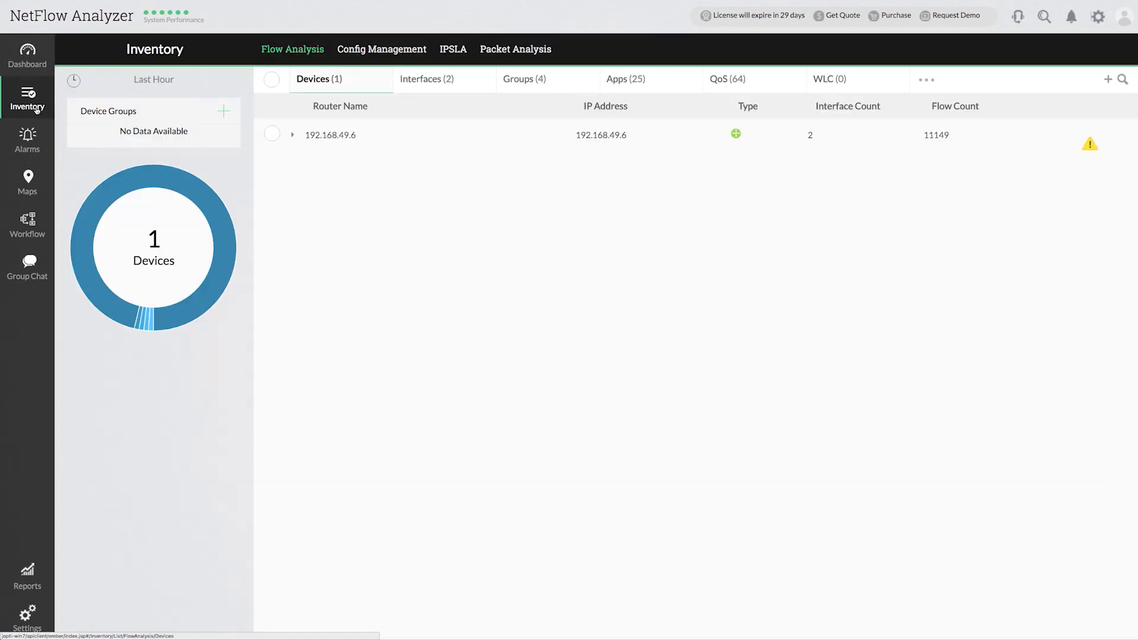
Step: Open IfIndex4's Traffic graph for router 192.168.49.6 and zoom into 17:02–17:03
click(294, 135)
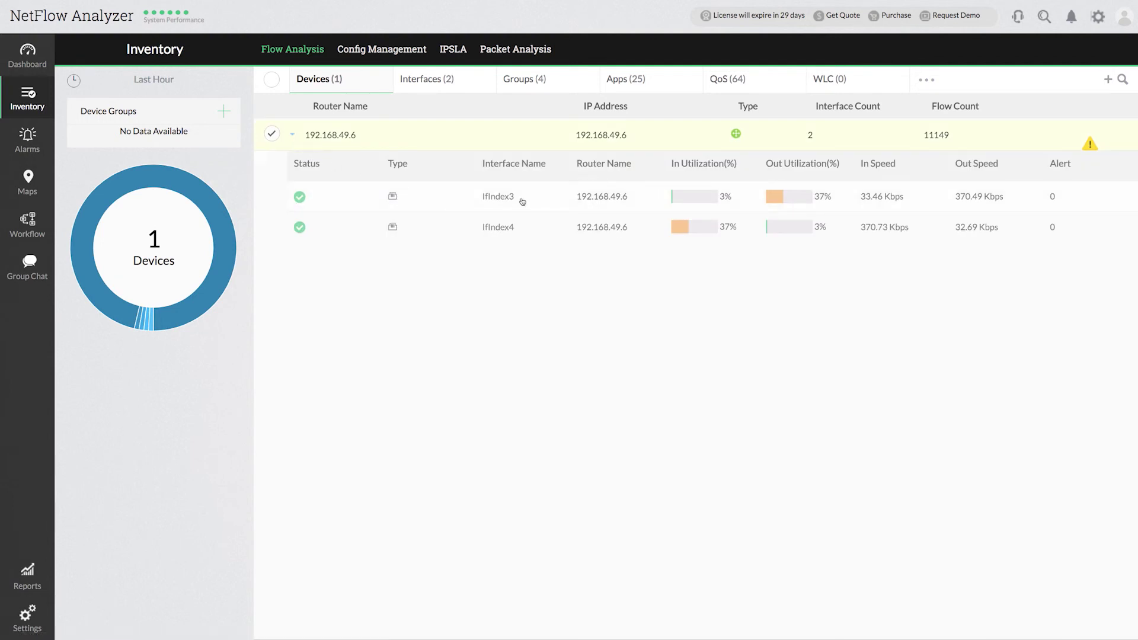
click(557, 229)
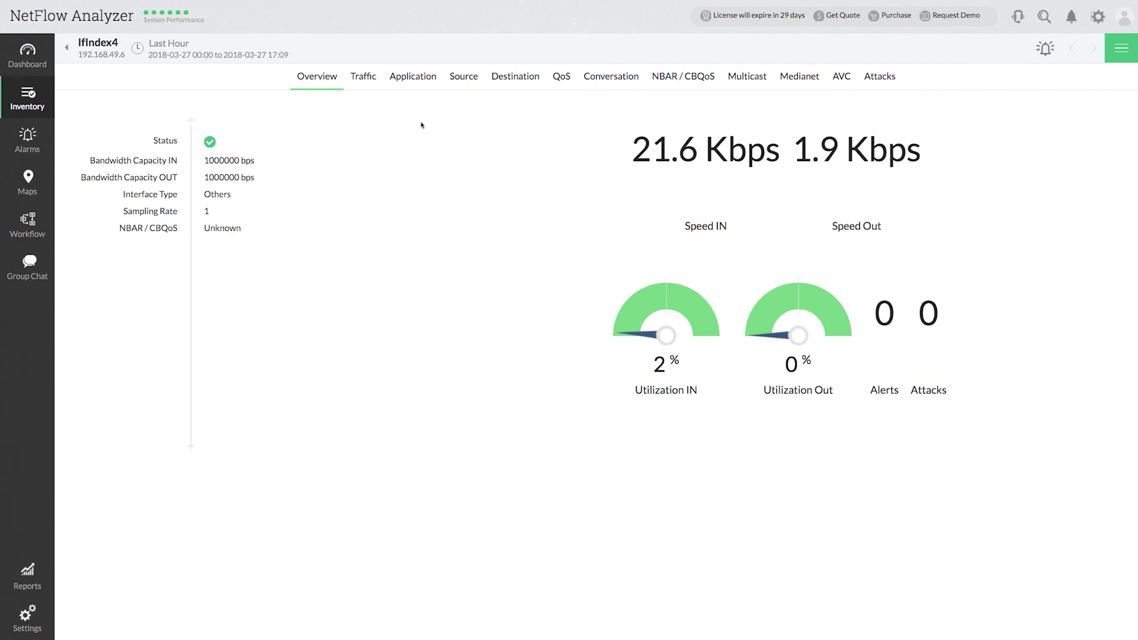
click(364, 77)
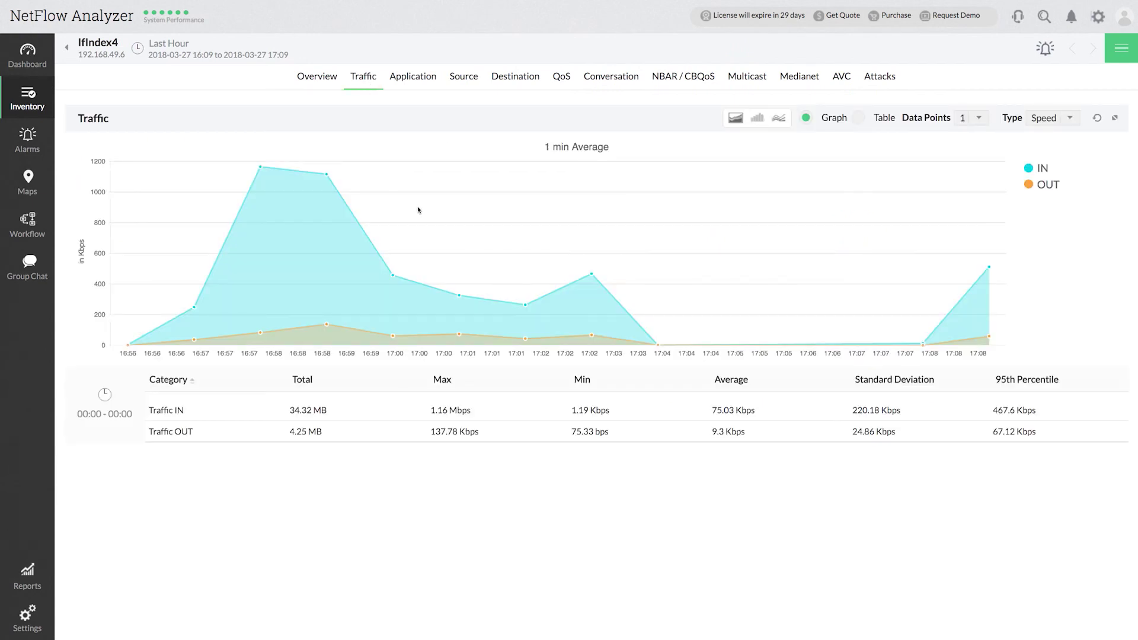
drag(570, 289, 606, 288)
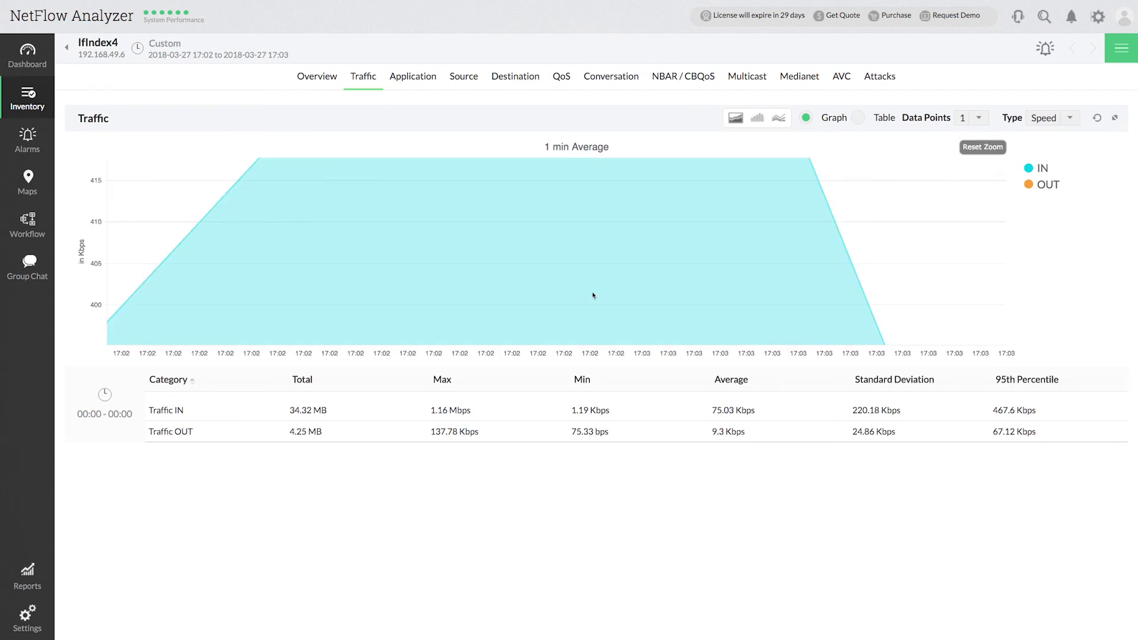